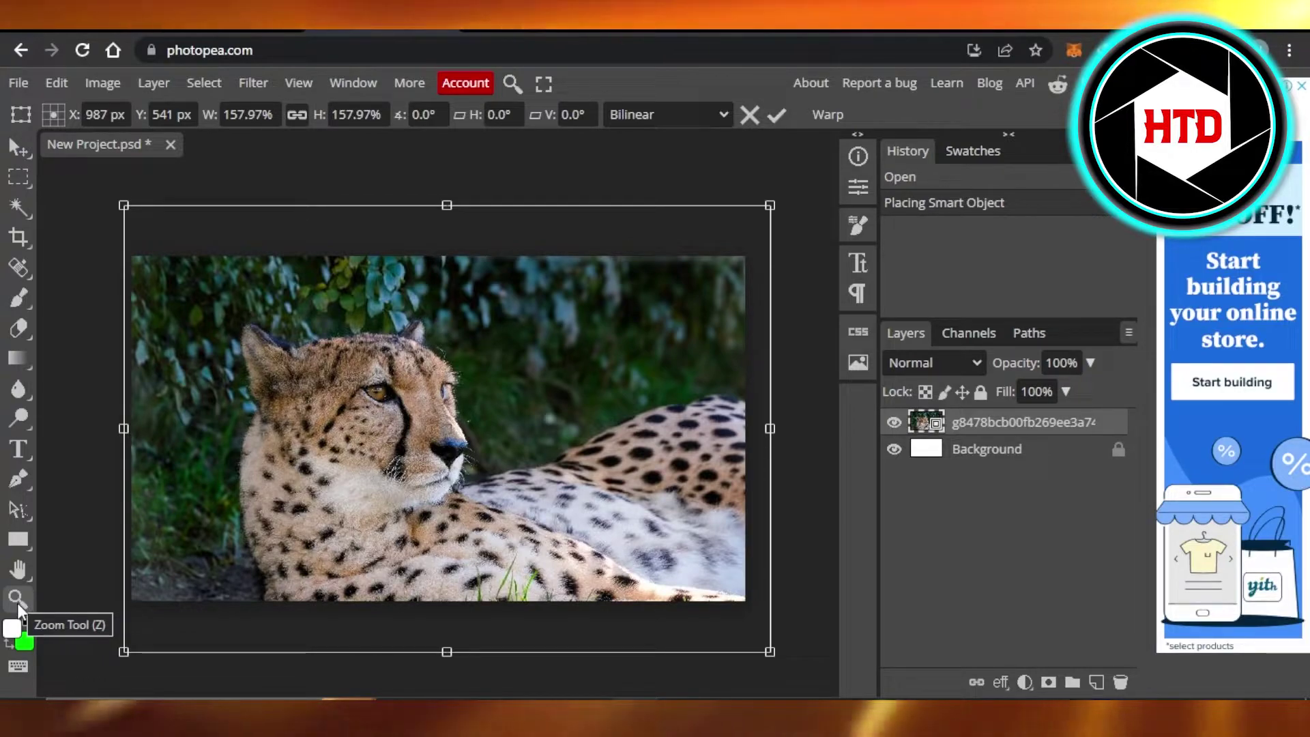
Commit the placed cheetah photo and zoom in four times on the cheetah's eye
{"action": "left_click", "coordinate": [18, 603]}
{"action": "left_click", "coordinate": [17, 603]}
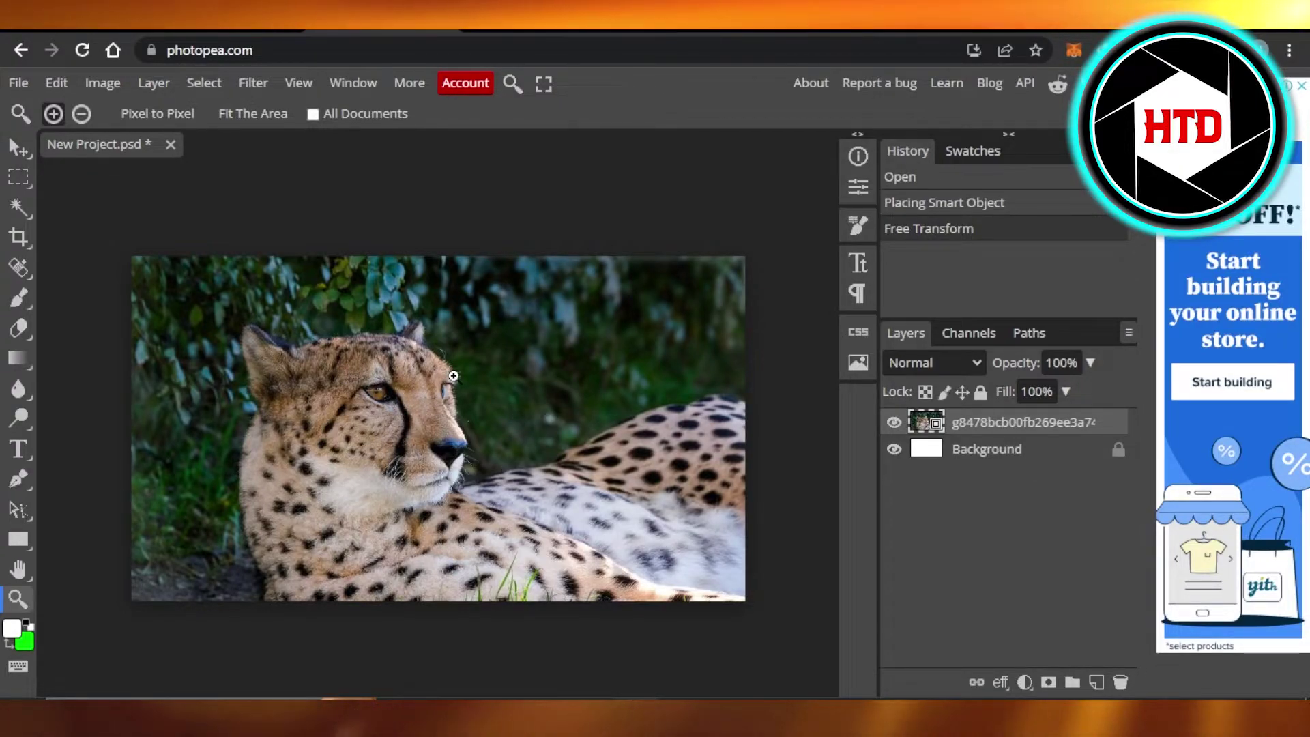
{"action": "left_click", "coordinate": [375, 396]}
{"action": "left_click", "coordinate": [375, 396]}
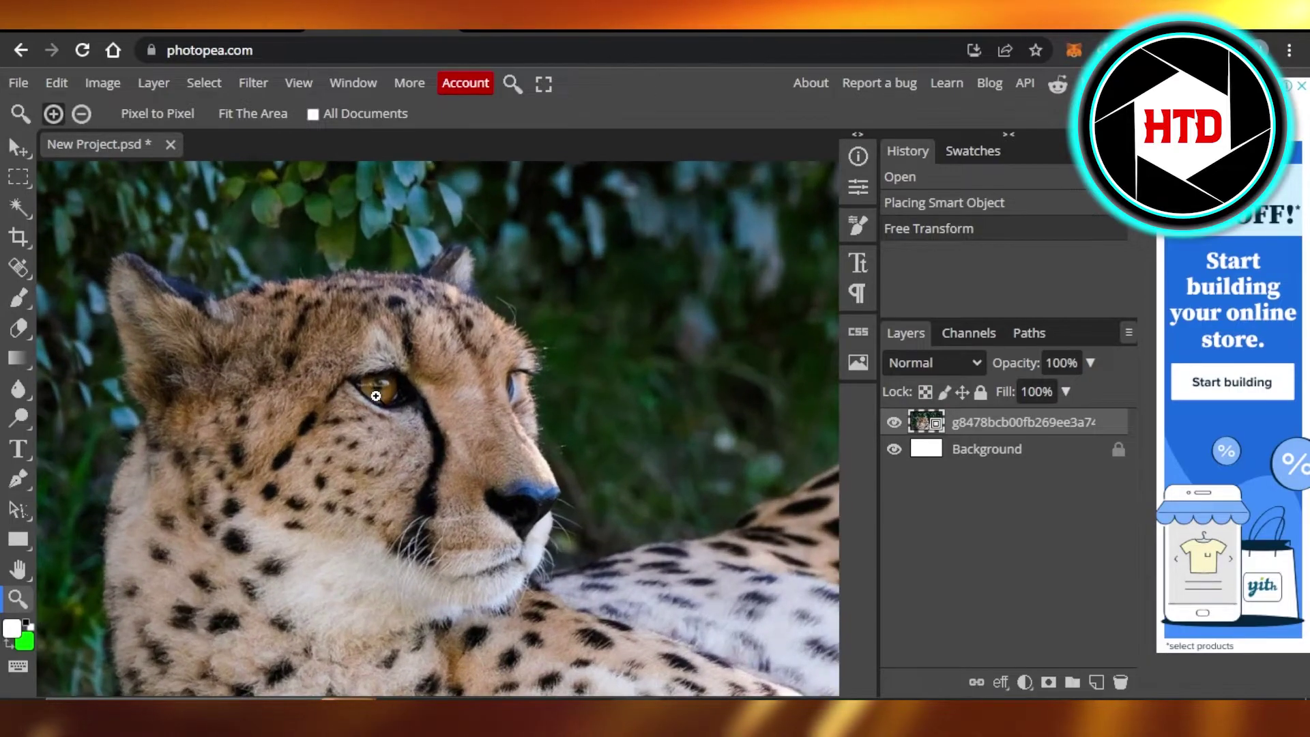
{"action": "left_click", "coordinate": [375, 396]}
{"action": "left_click", "coordinate": [375, 396]}
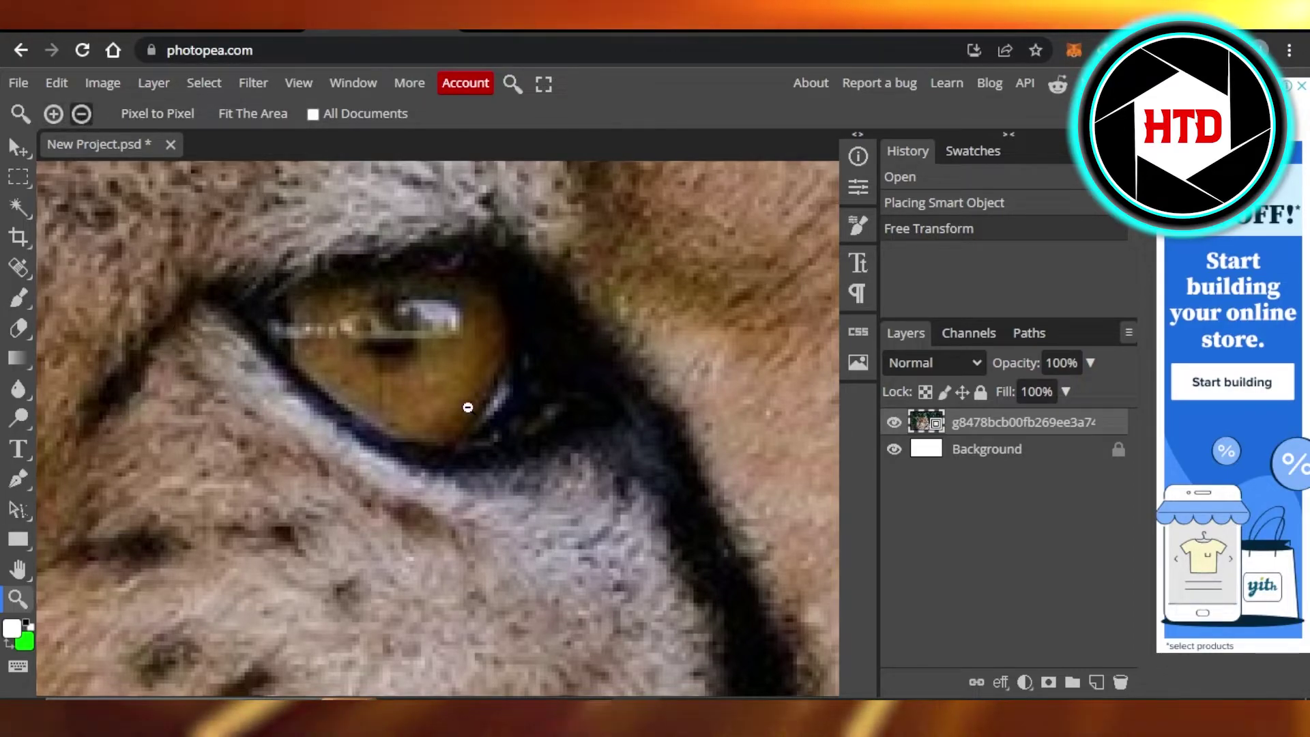
Zoom out to the full cheetah photo, then zoom in on its spotted back
{"action": "left_click", "coordinate": [409, 392], "text": "alt"}
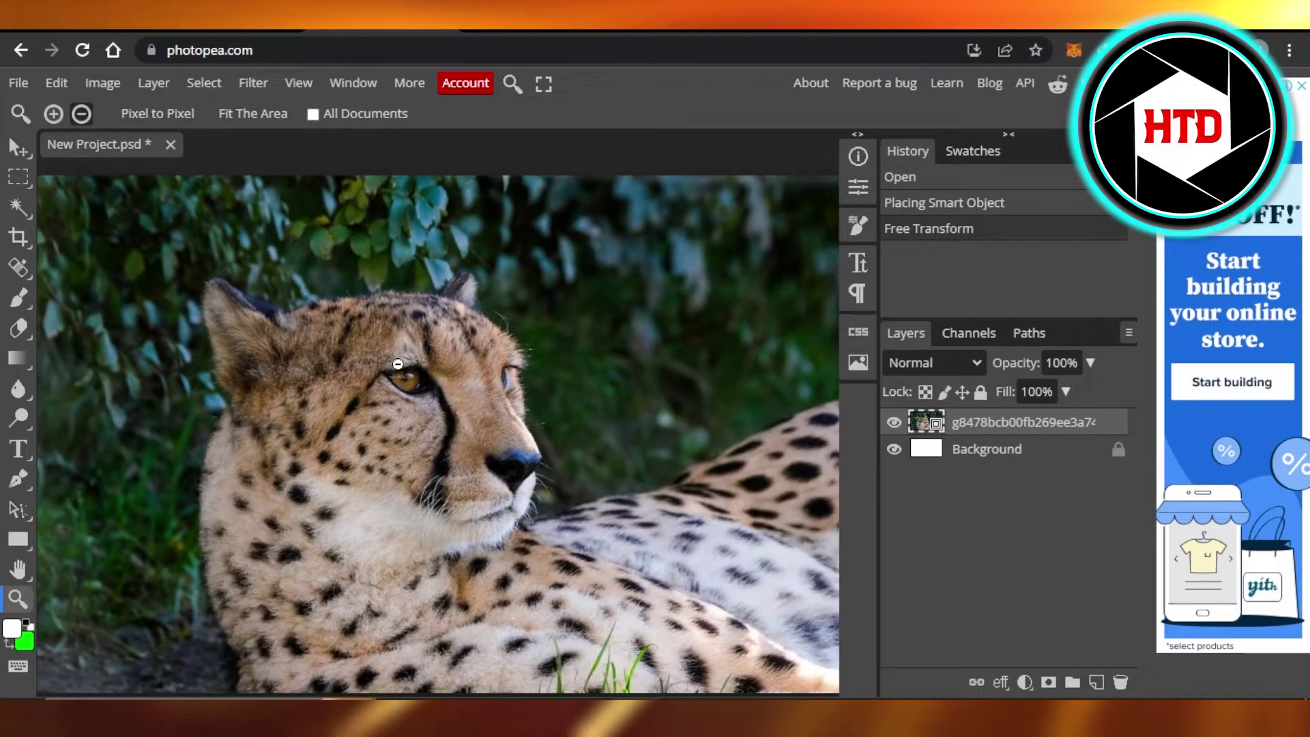
{"action": "left_click", "coordinate": [397, 365], "text": "alt"}
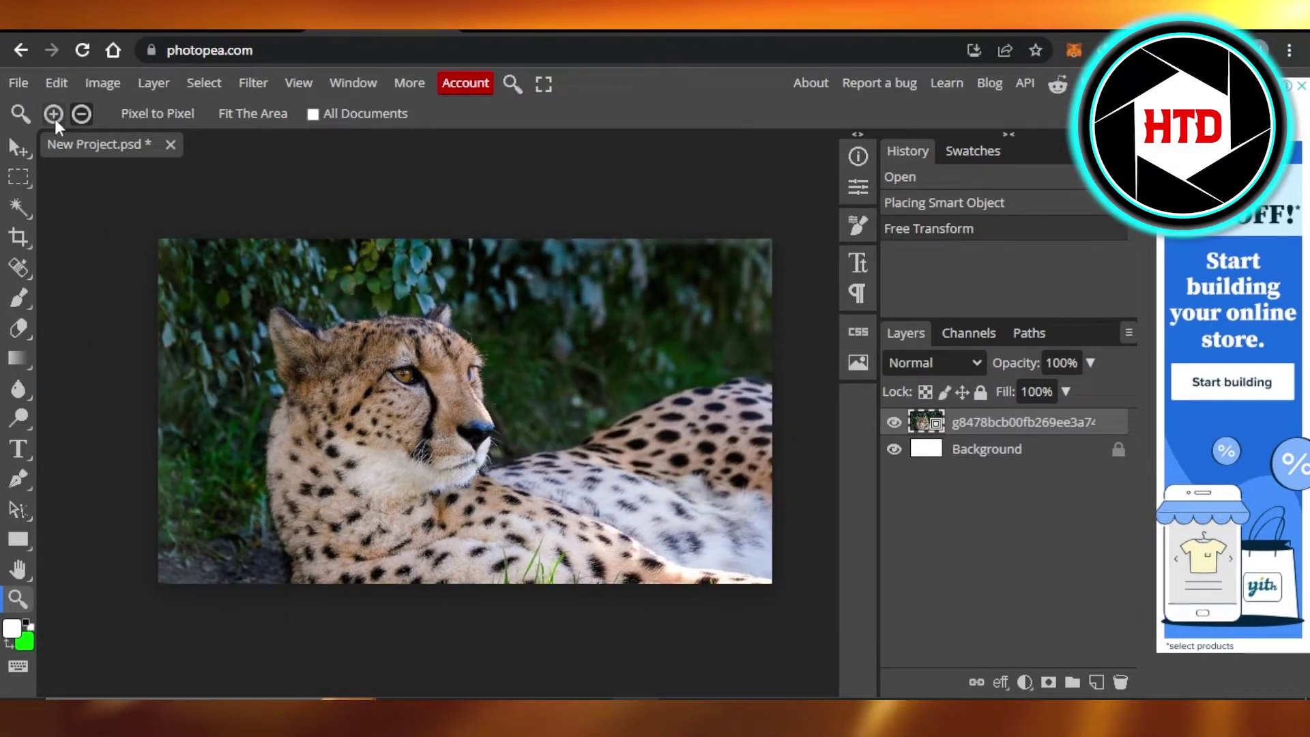
{"action": "left_click", "coordinate": [53, 114]}
{"action": "left_click", "coordinate": [718, 427]}
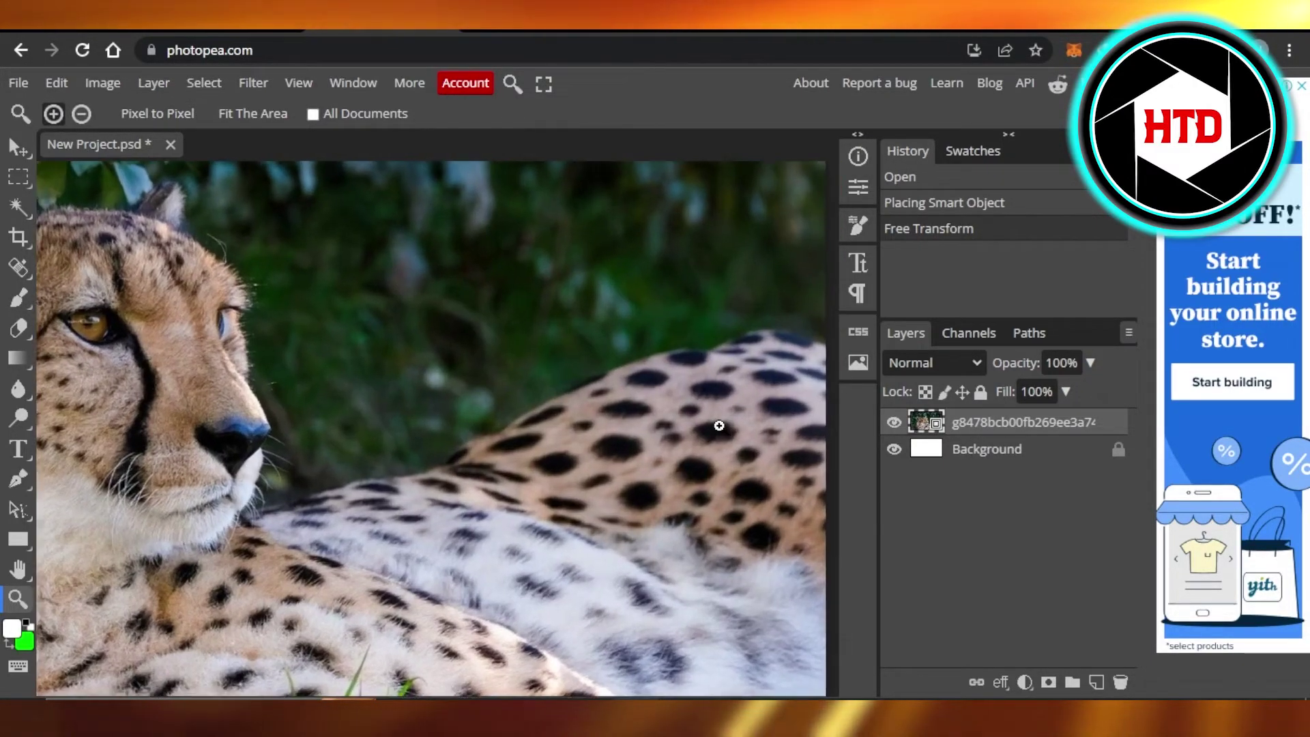
{"action": "left_click", "coordinate": [719, 426]}
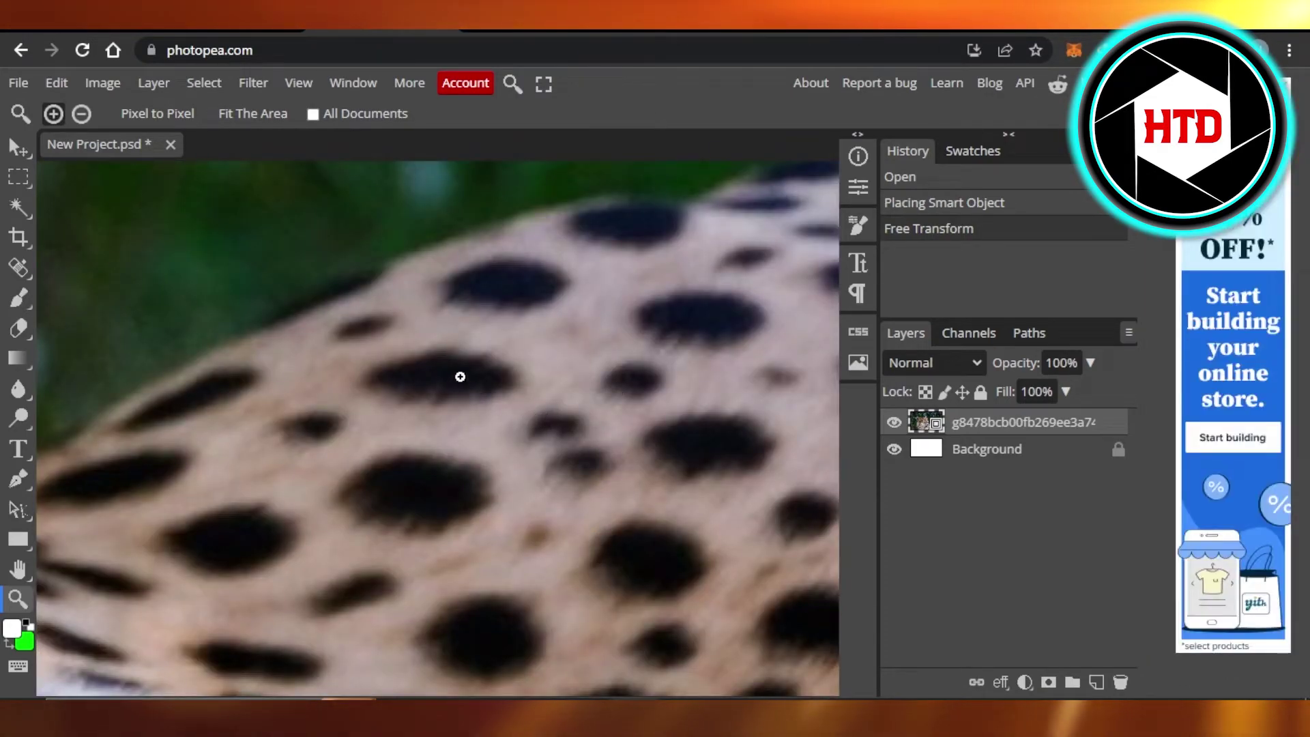
Magnify a dark spot, back out with Ctrl+Minus, then zoom the pale fur to pixels
{"action": "left_click", "coordinate": [458, 375]}
{"action": "left_click", "coordinate": [458, 376]}
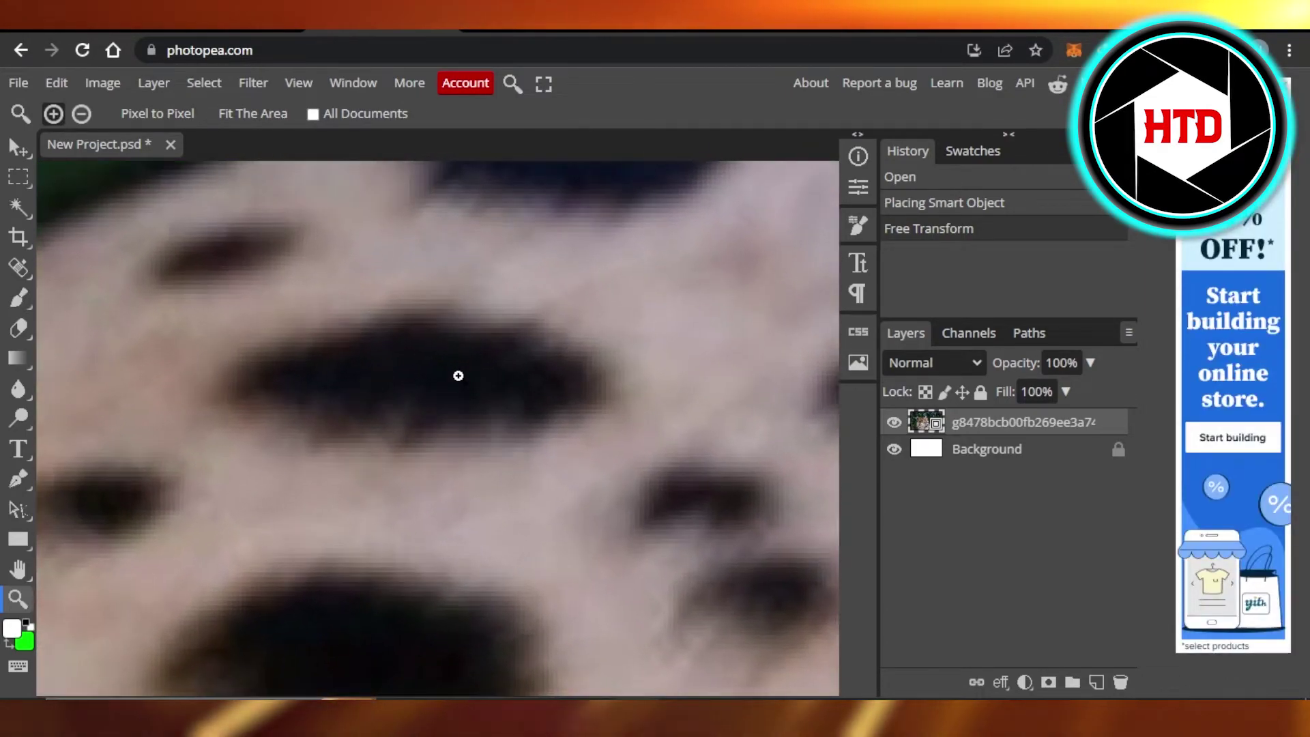
{"action": "key", "text": "ctrl+minus"}
{"action": "key", "text": "ctrl+minus"}
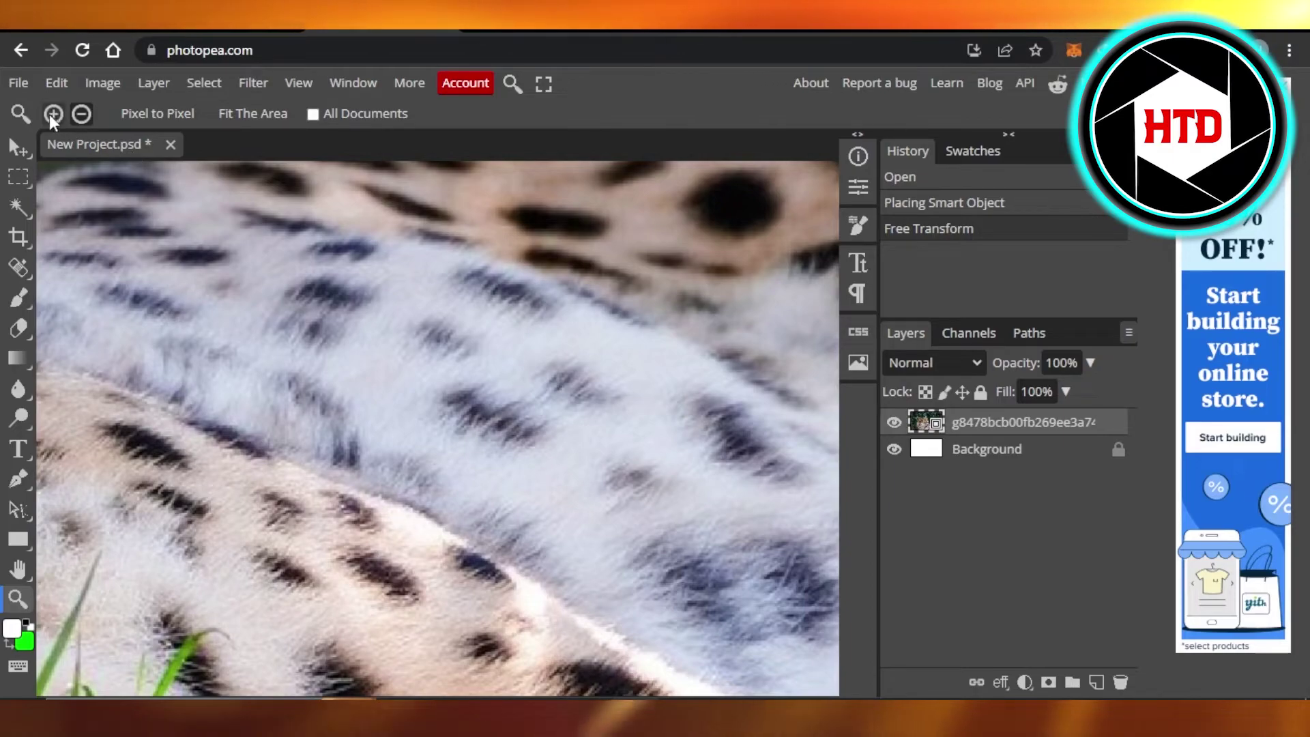
{"action": "left_click", "coordinate": [385, 291]}
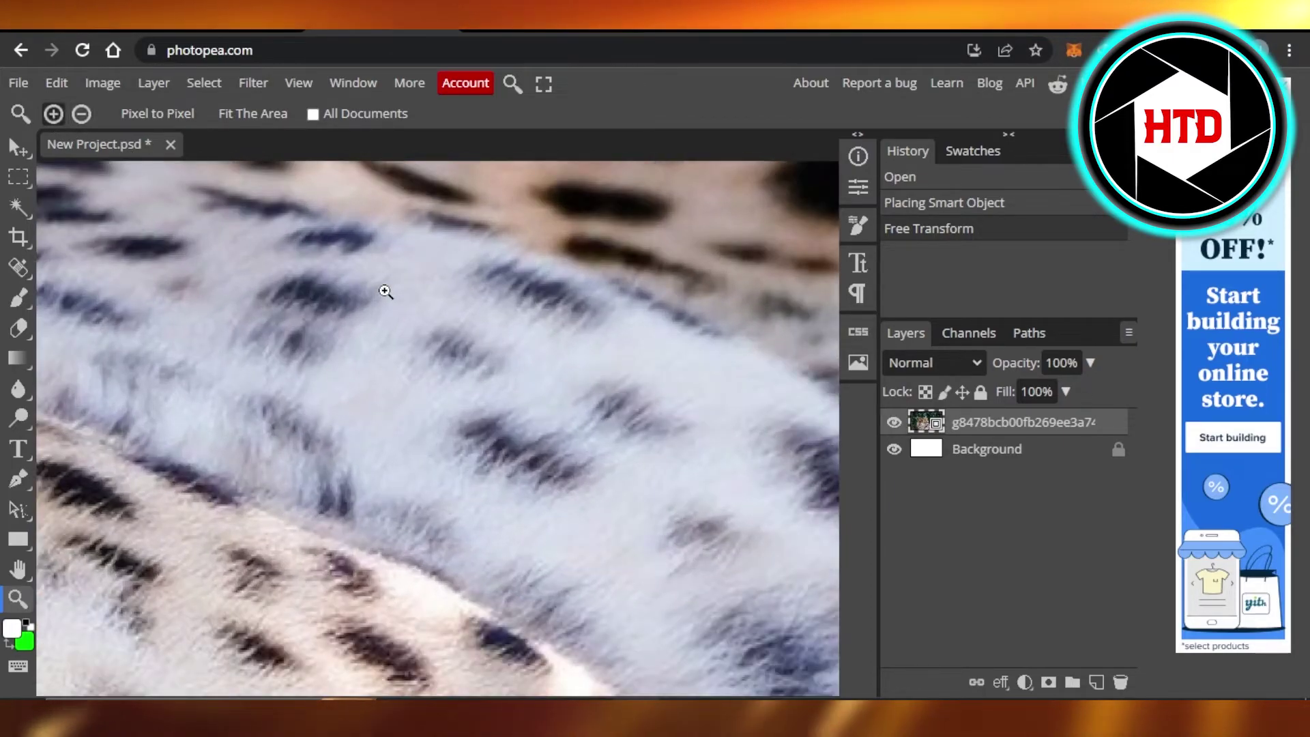
{"action": "left_click", "coordinate": [385, 290]}
{"action": "left_click", "coordinate": [385, 291]}
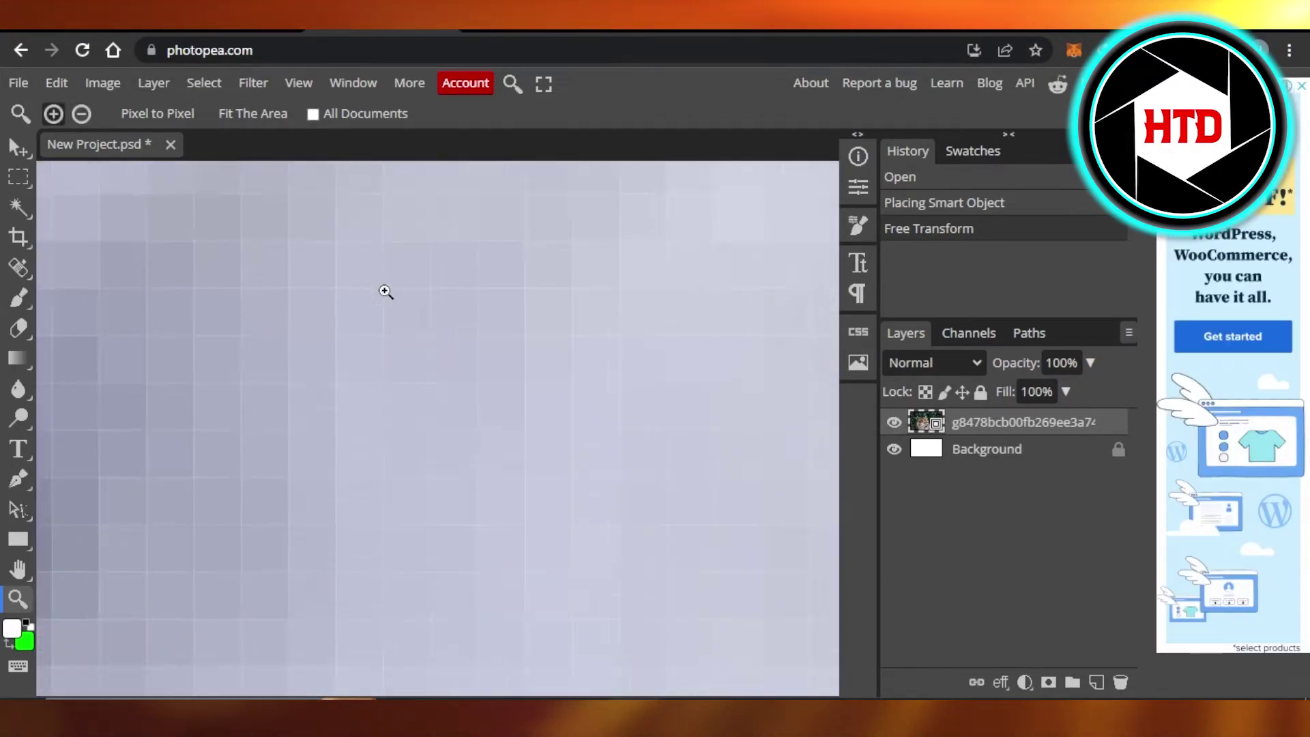
Zoom in once more to show the pixel grid, then zoom out six steps
{"action": "left_click", "coordinate": [385, 292]}
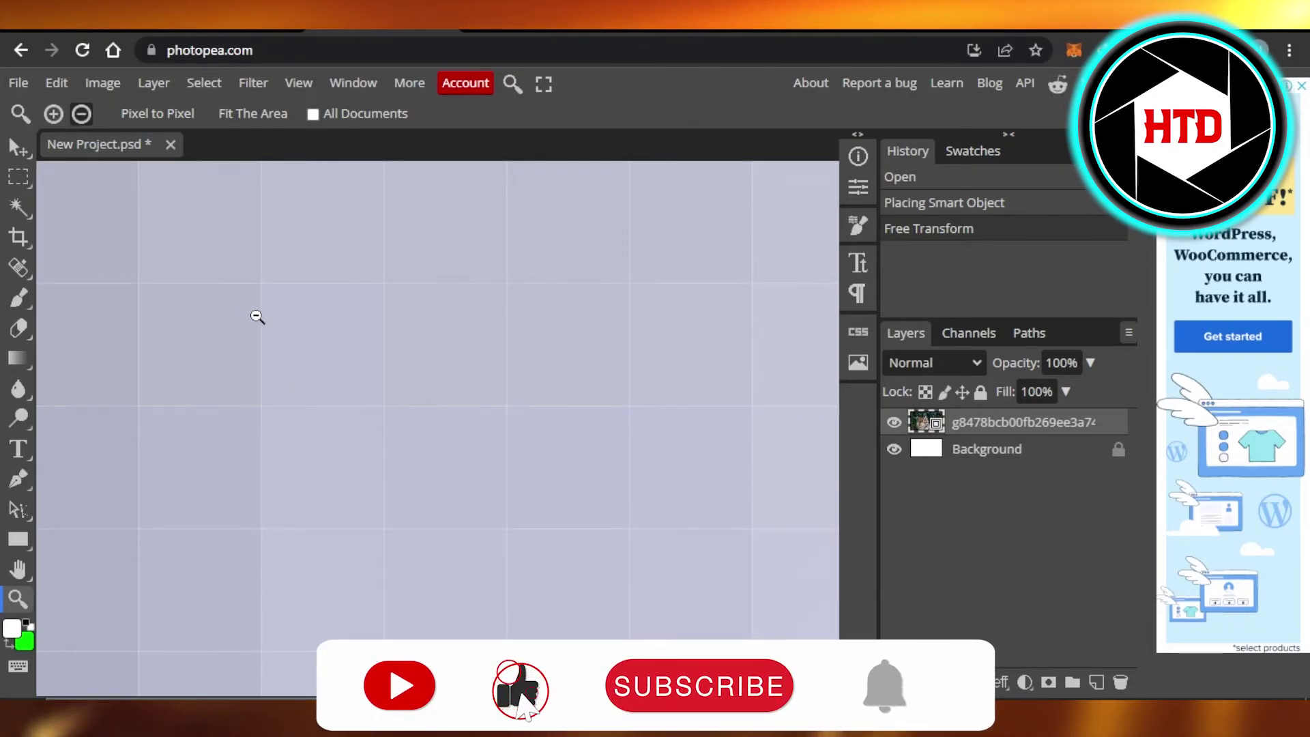
{"action": "left_click", "coordinate": [296, 336]}
{"action": "left_click", "coordinate": [298, 336]}
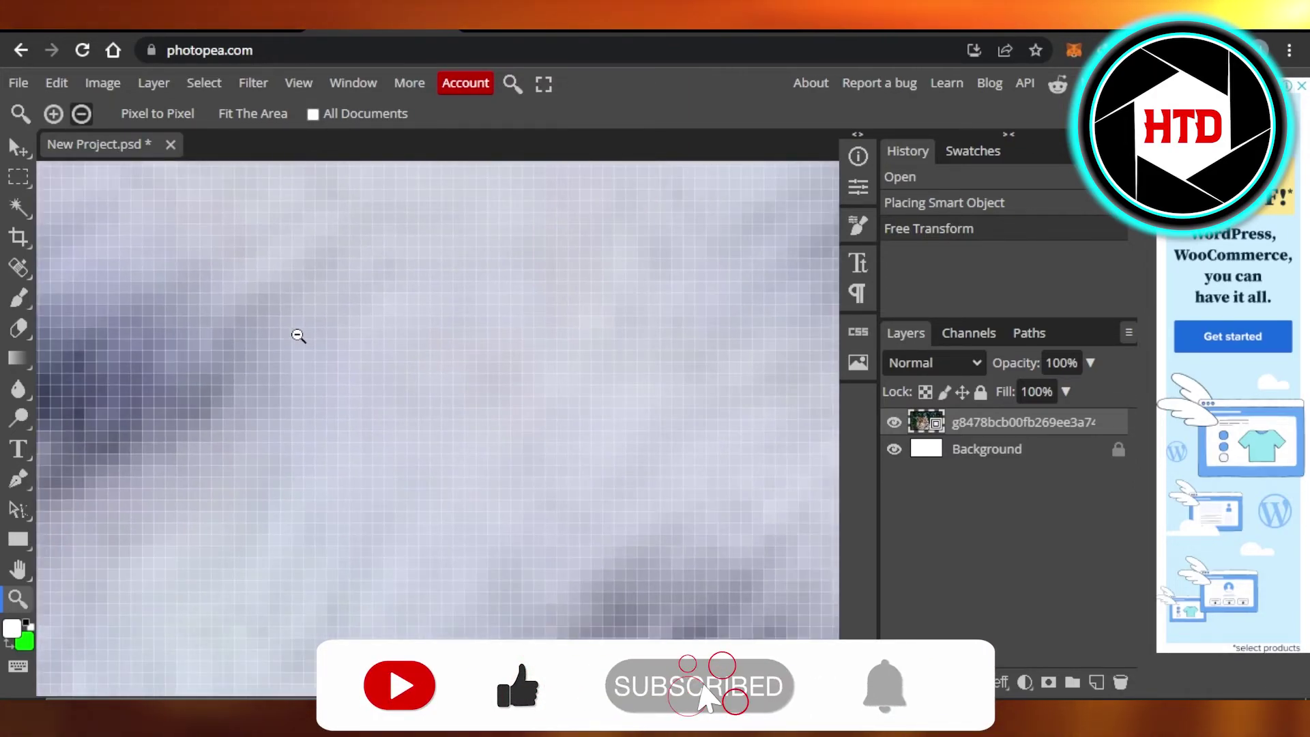
{"action": "left_click", "coordinate": [298, 336]}
{"action": "left_click", "coordinate": [298, 336]}
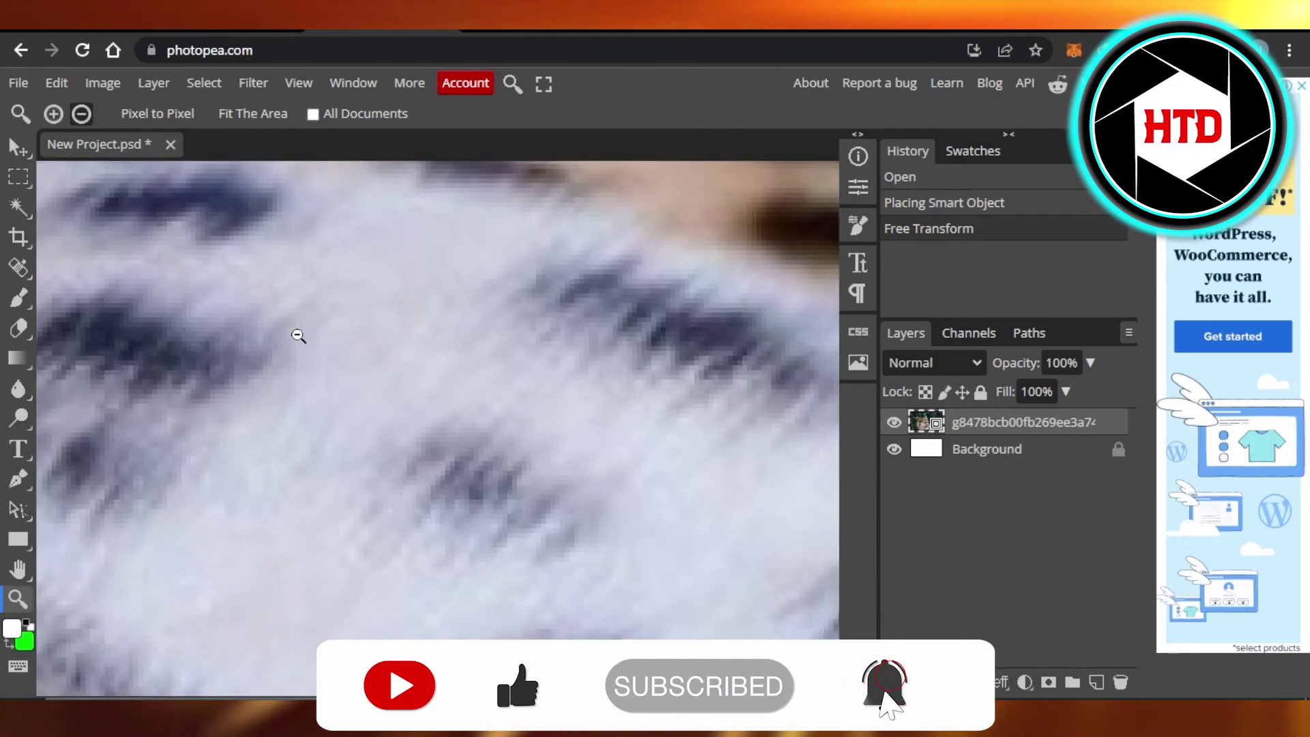
{"action": "left_click", "coordinate": [298, 337]}
{"action": "left_click", "coordinate": [298, 336]}
{"action": "left_click", "coordinate": [298, 336]}
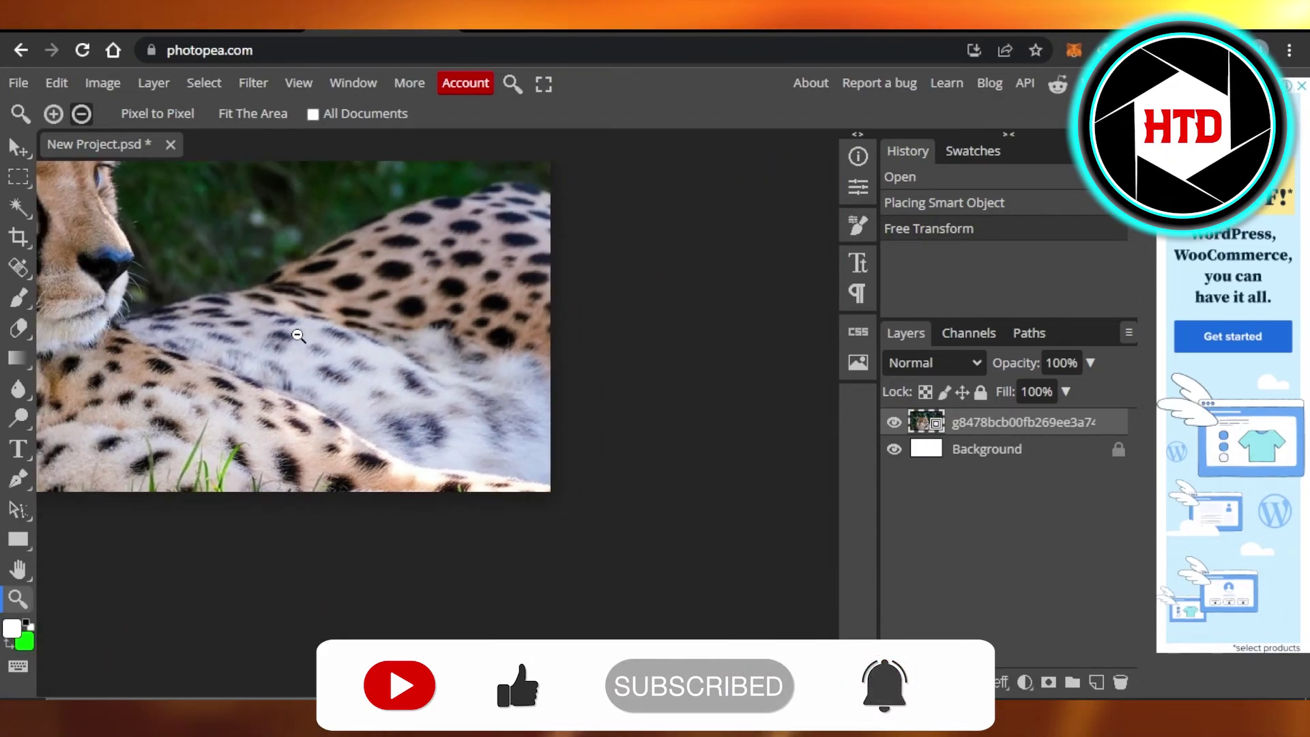